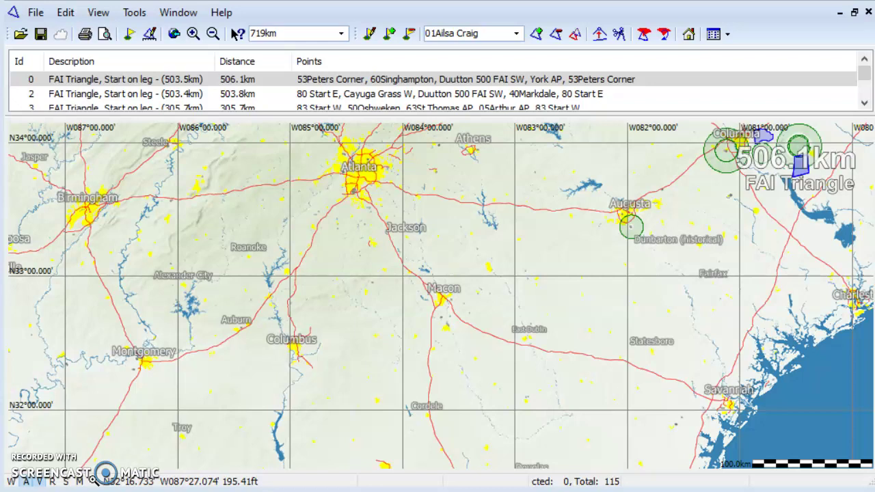
Step: Switch to the browser and open the North America list of the Worldwide Soaring Turnpoint Exchange on soaringweb.org
key("alt+Tab")
key("alt+Tab")
key("alt+Tab")
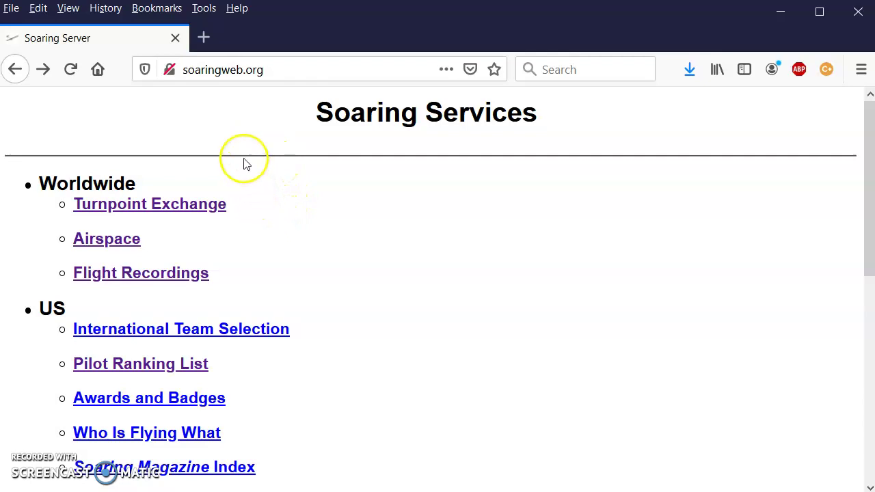
left_click(176, 203)
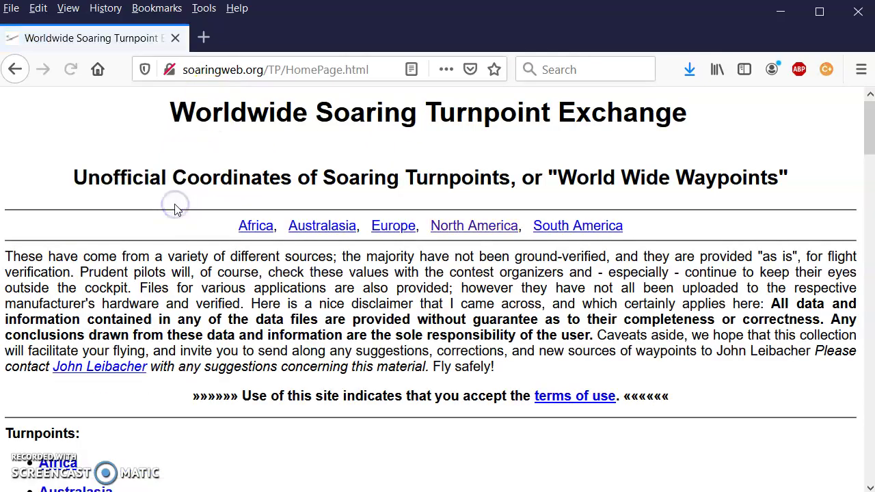
left_click(397, 230)
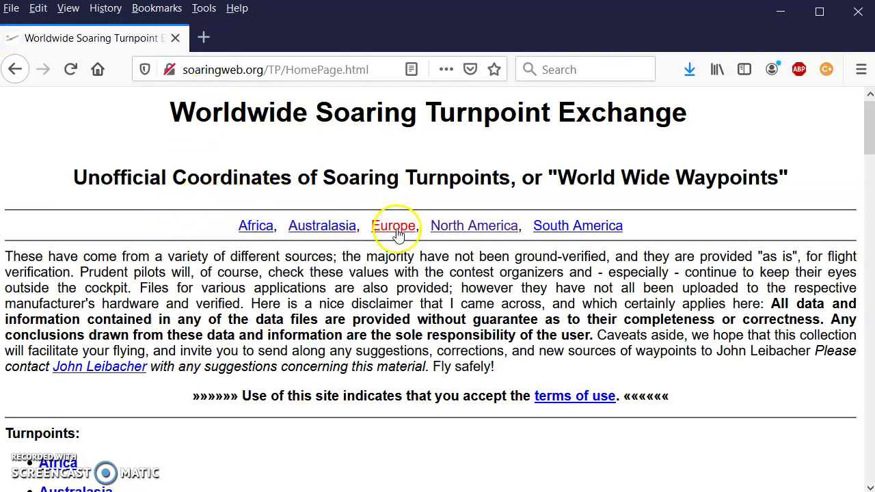
left_click(445, 229)
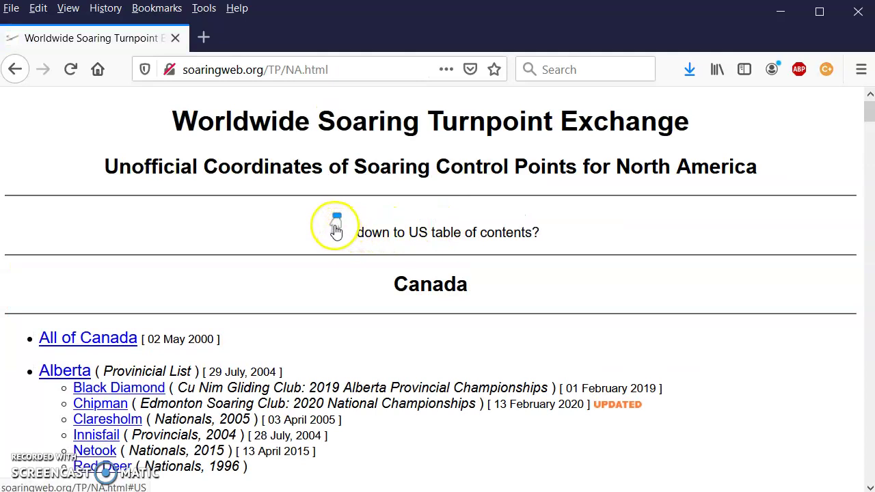
Step: Open the Cordele (Region 5 South, 2018) control points page from the Georgia section of the United States listing
left_click(338, 232)
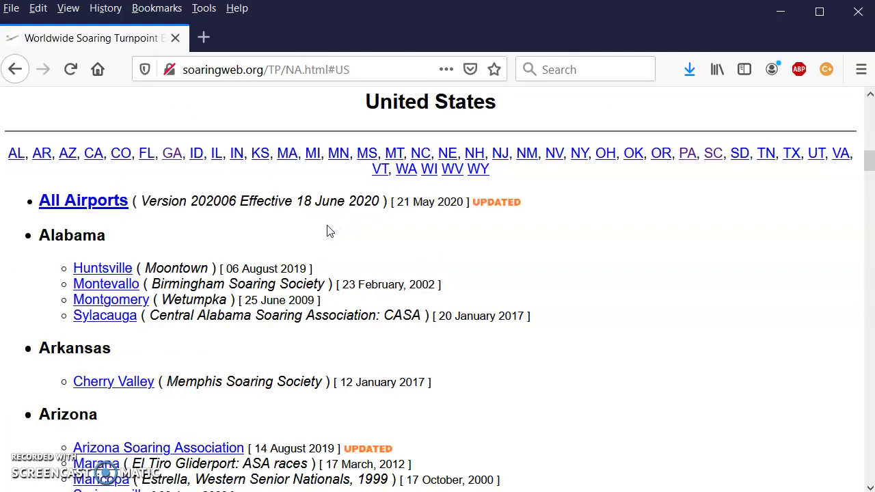
left_click(171, 157)
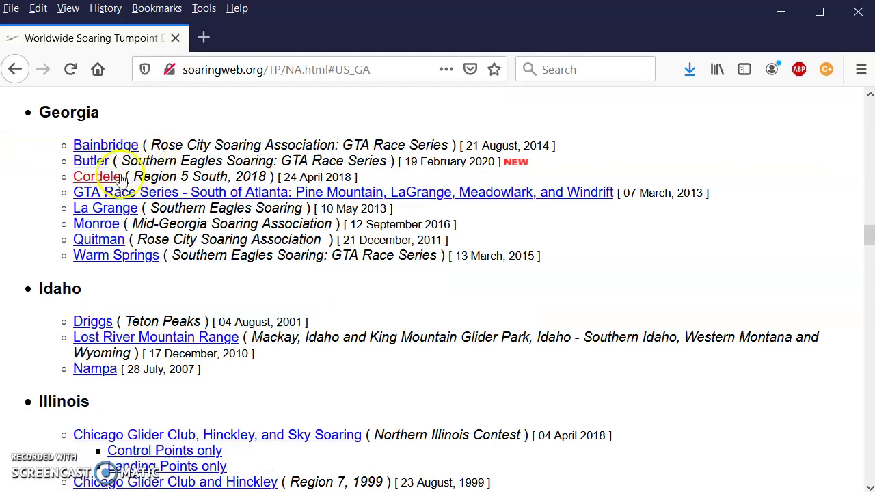
left_click(88, 176)
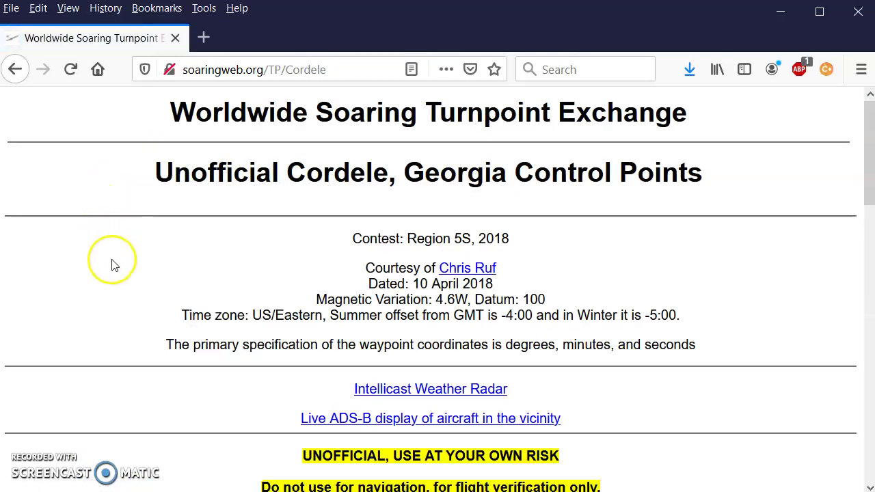
Step: Open the Cordele page's collection of files formatted for downloading and importing into programs
scroll(114, 265, "down", 4)
scroll(114, 265, "down", 5)
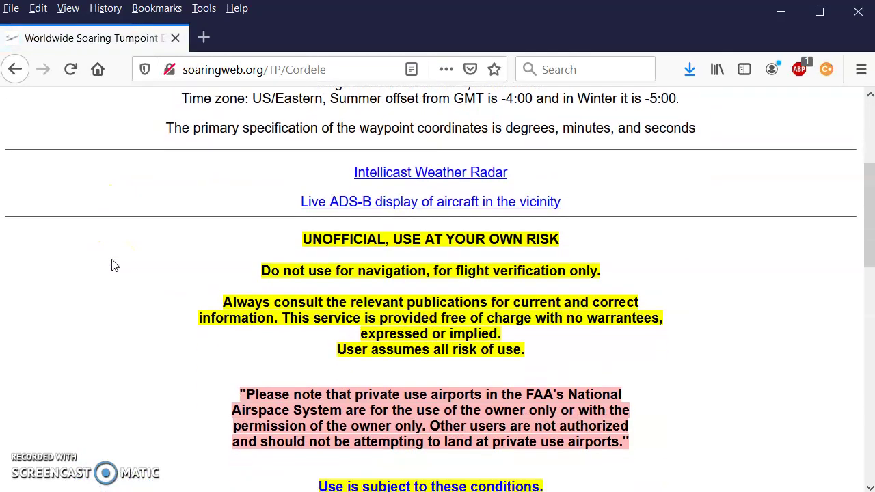
scroll(114, 265, "up", 4)
scroll(114, 266, "down", 8)
scroll(115, 266, "down", 4)
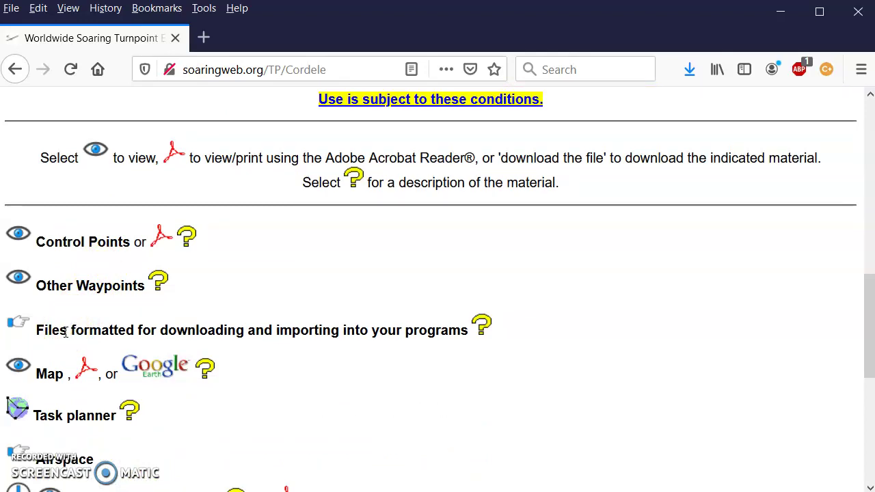
left_click(18, 328)
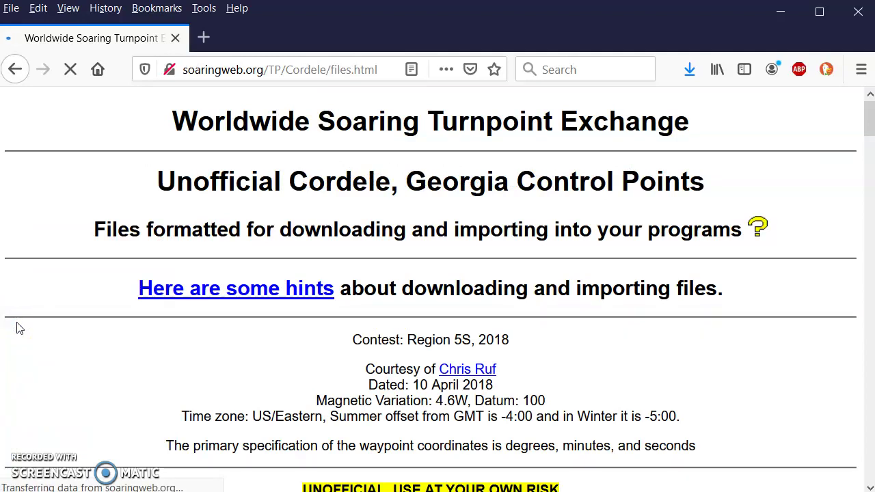
Step: Request the Tim Newport-Peace format airspace file cordel18.sua with the Save File option, and cancel the download
scroll(20, 329, "down", 5)
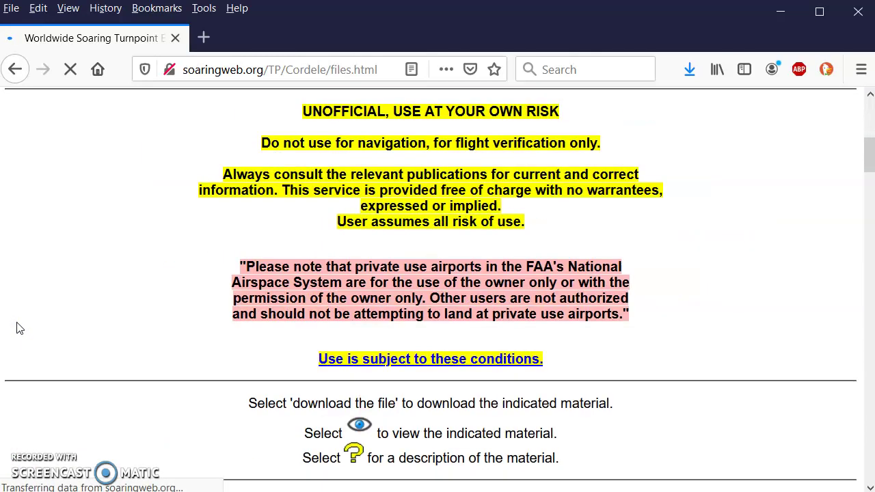
scroll(20, 329, "down", 5)
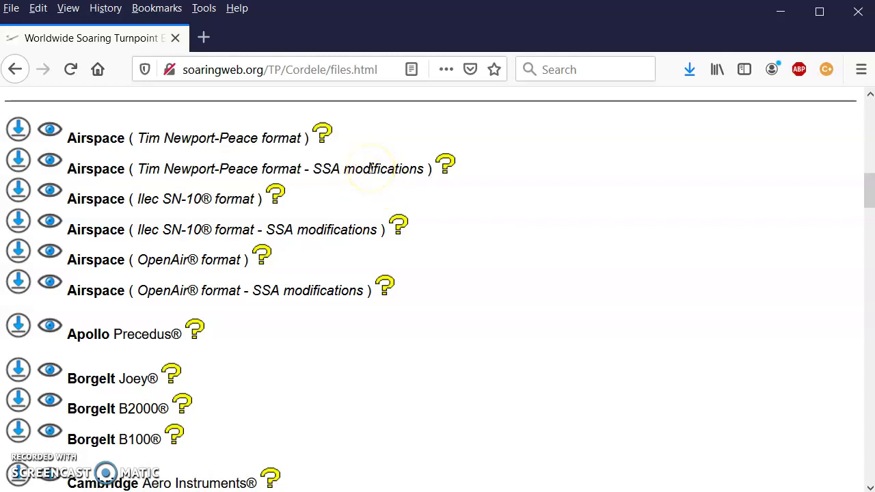
left_click(17, 130)
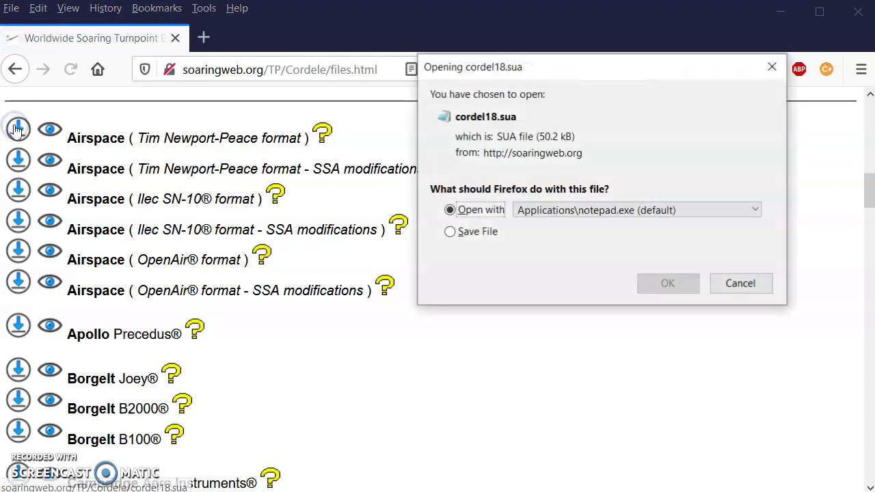
left_click(452, 232)
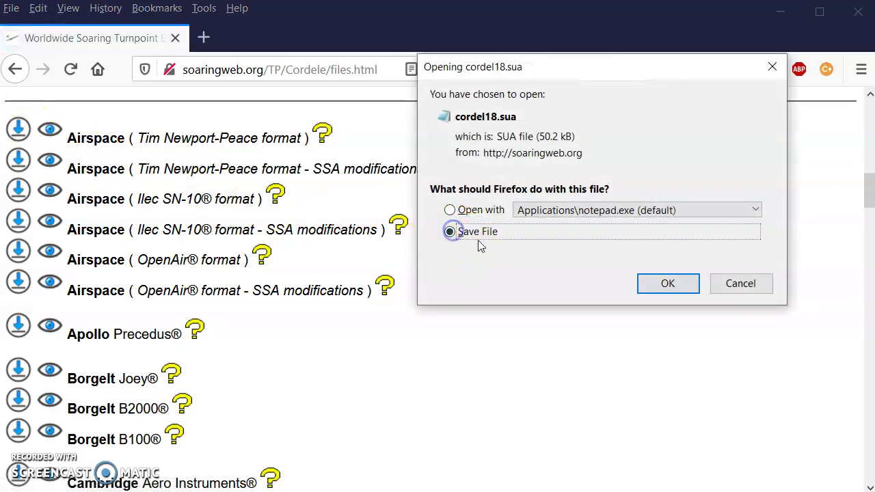
left_click(741, 285)
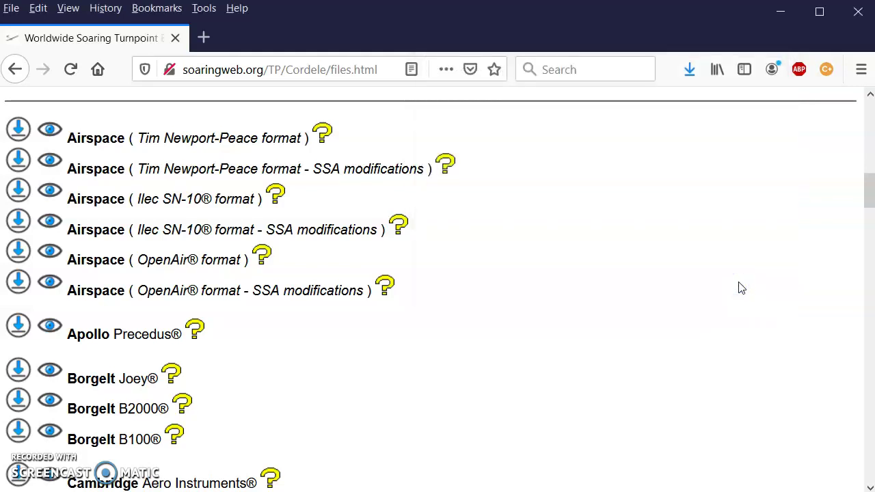
Step: Switch back to SeeYou and add the airspace file cordel18.sua from the samples folder to the loaded airspace data
key("alt+Tab")
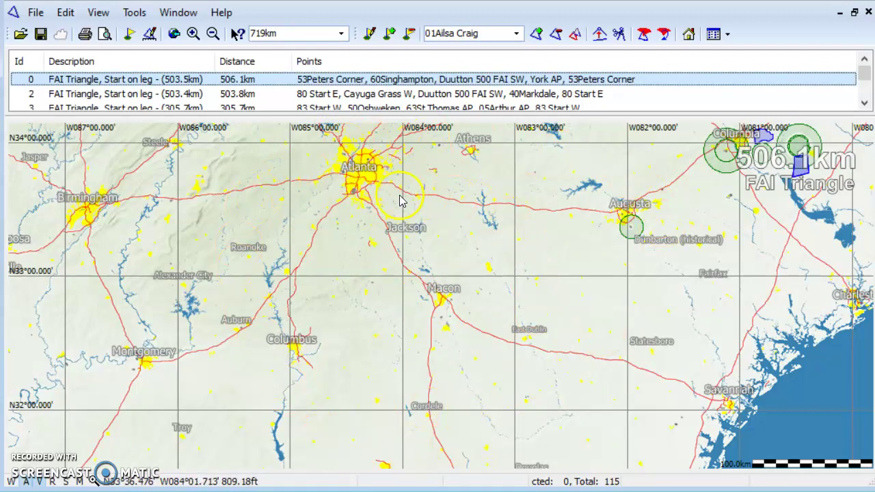
left_click(129, 13)
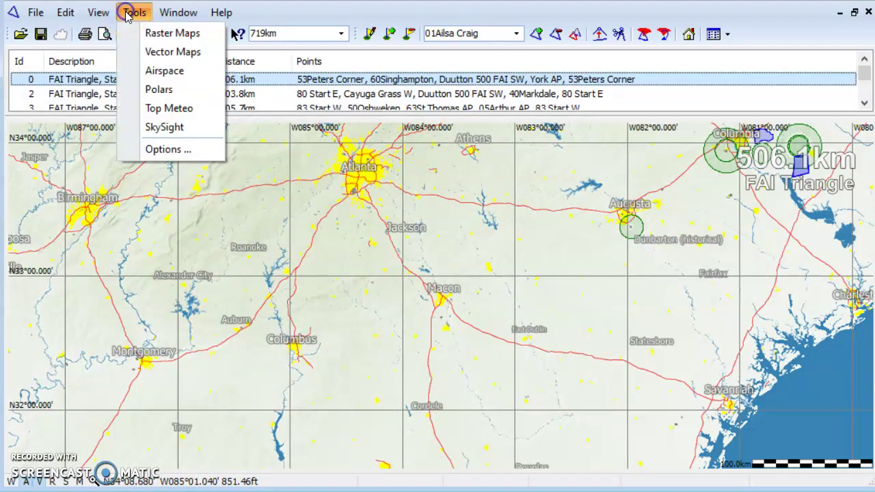
left_click(168, 75)
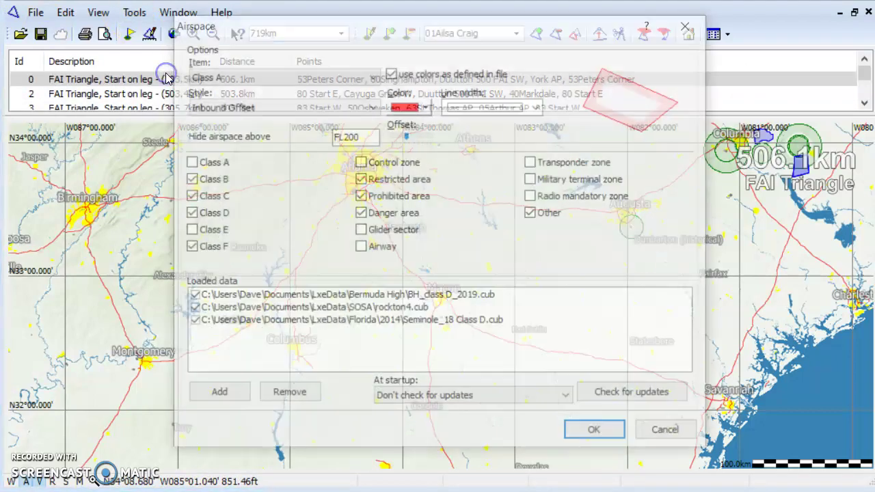
left_click(214, 398)
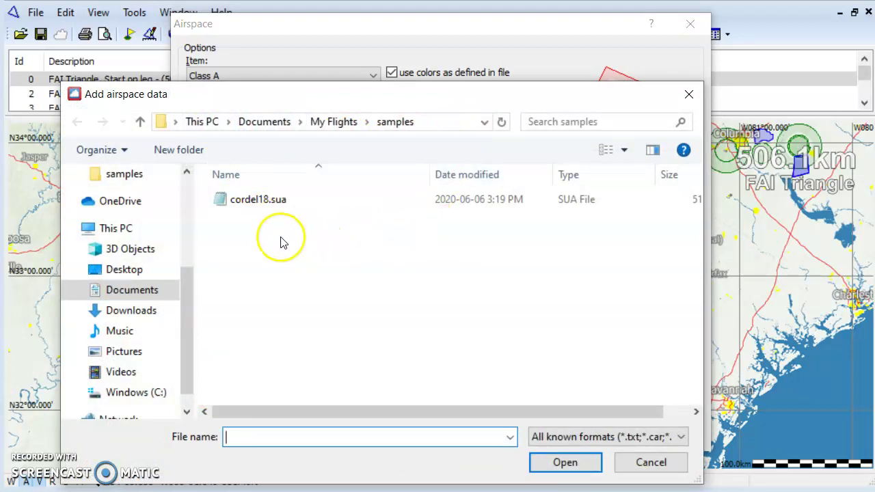
left_click(253, 201)
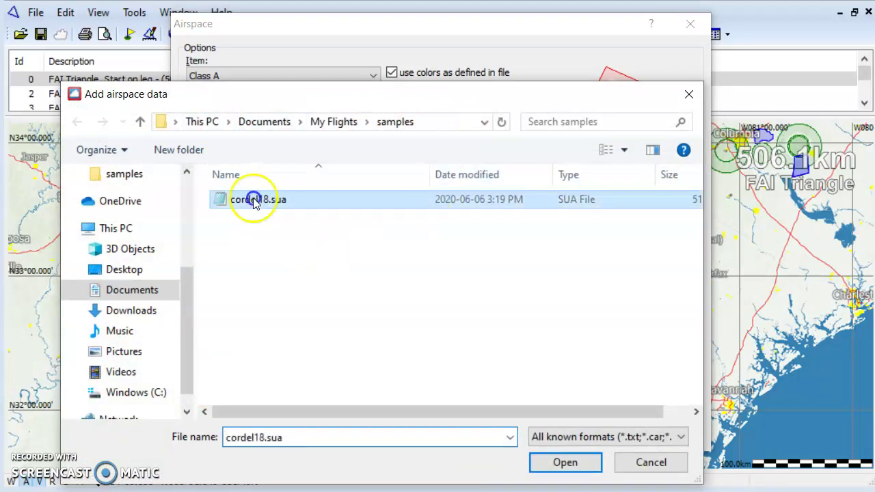
left_click(557, 463)
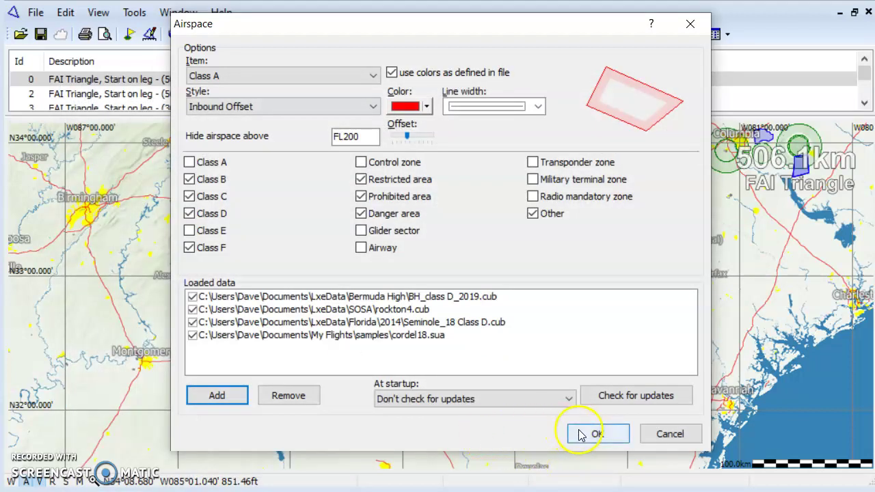
left_click(580, 435)
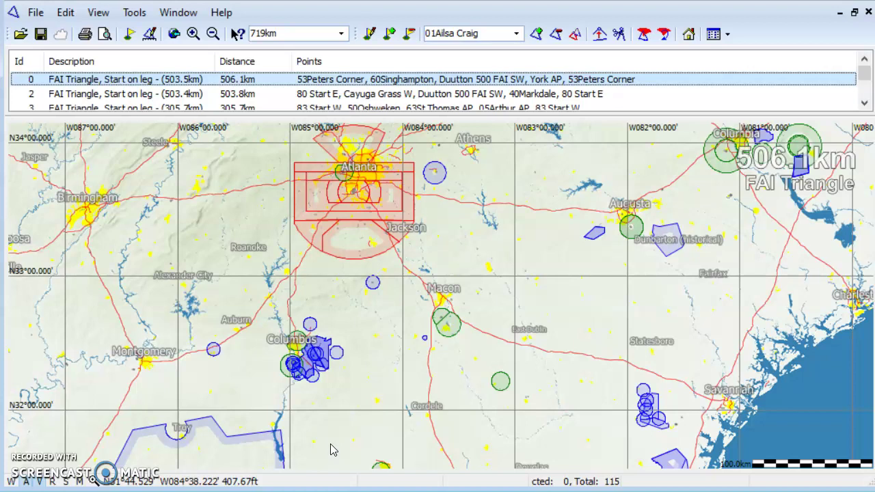
Step: Start the SeeYou Mobile Wizard and proceed to the destination settings with only Airspace selected for export
left_click(48, 78)
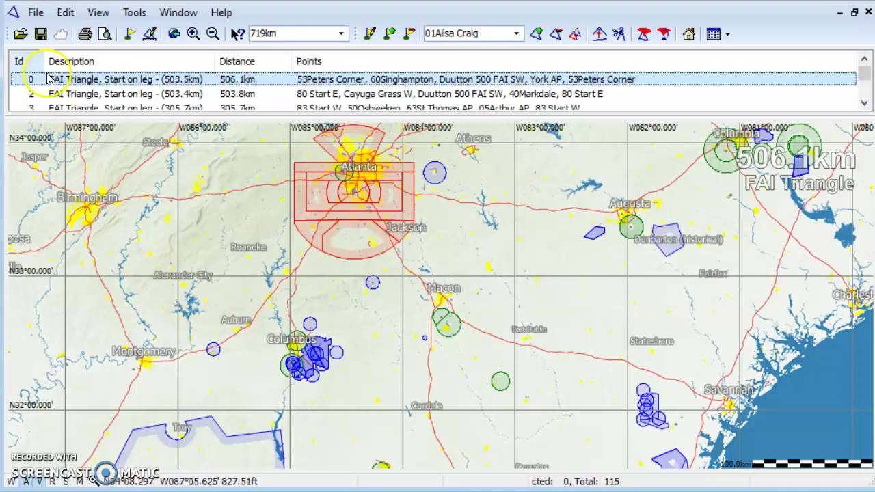
left_click(36, 14)
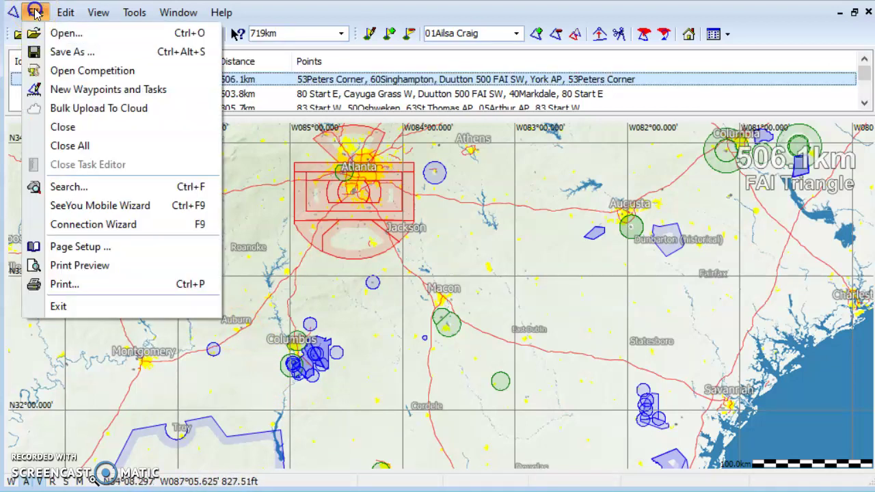
left_click(123, 209)
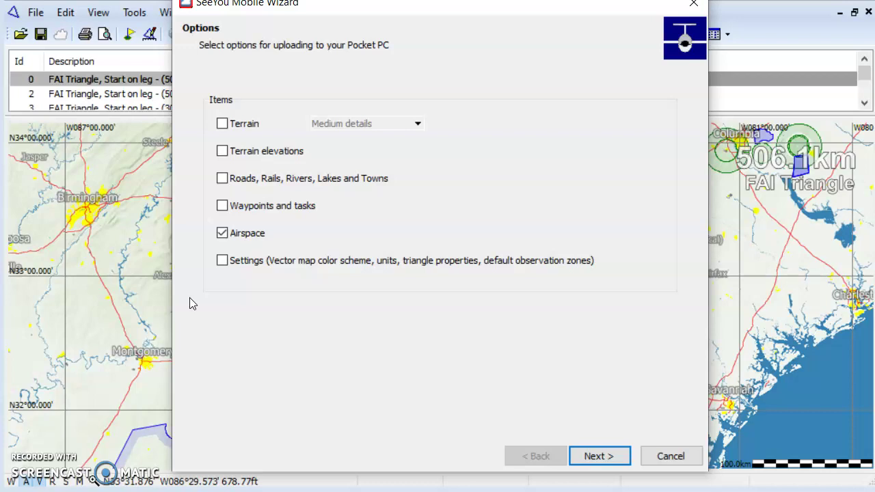
left_click(598, 456)
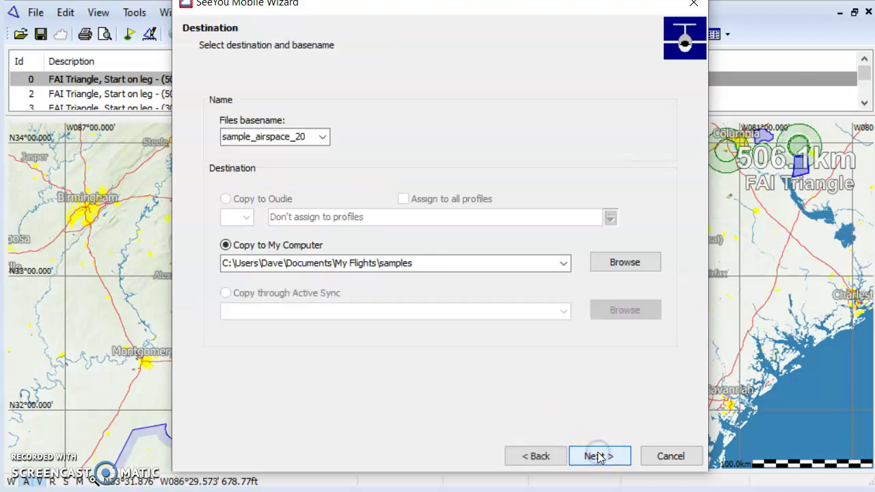
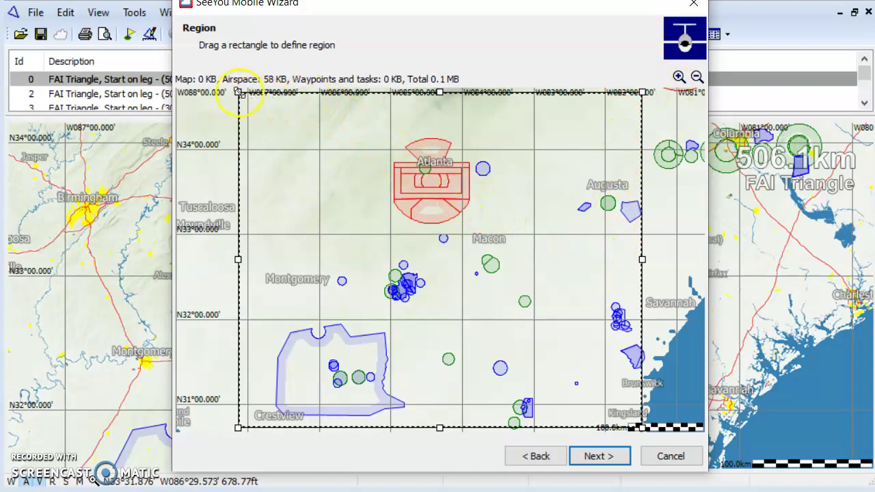
Step: Shrink the wizard's export region from the east and south until its southeast corner lies at about N31°40', W083°00'
left_click_drag(240, 93, 242, 163)
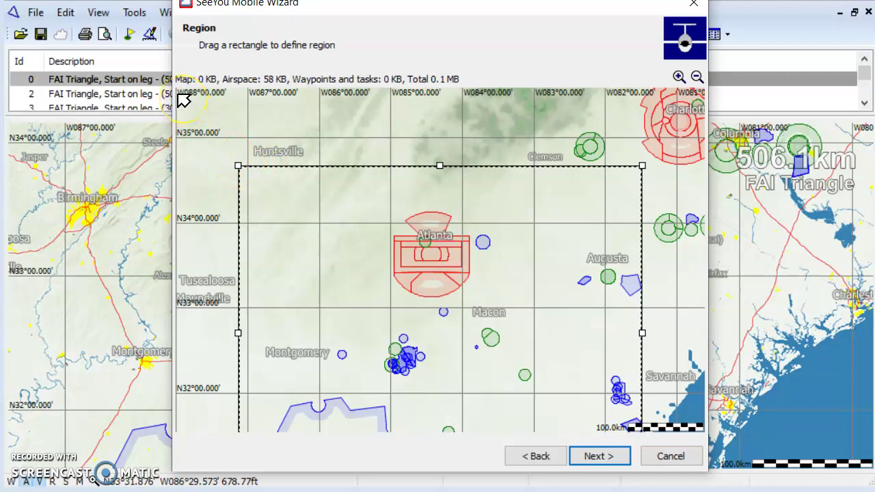
left_click(425, 100)
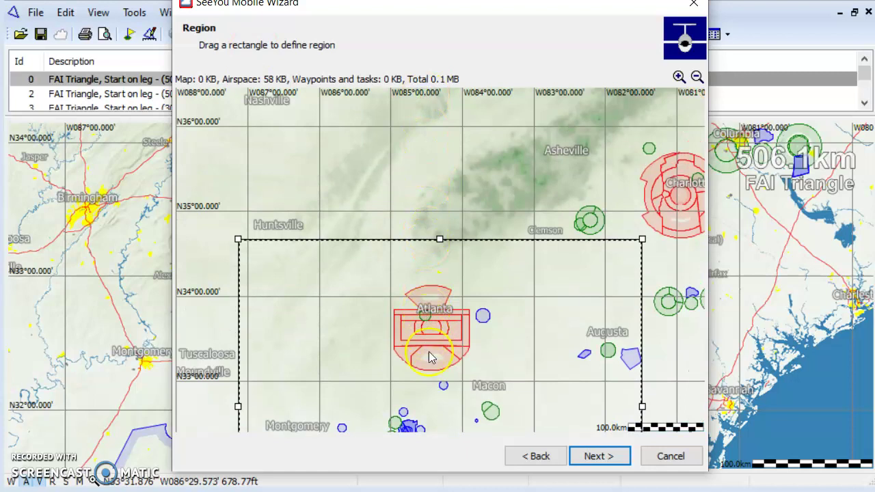
left_click(444, 423)
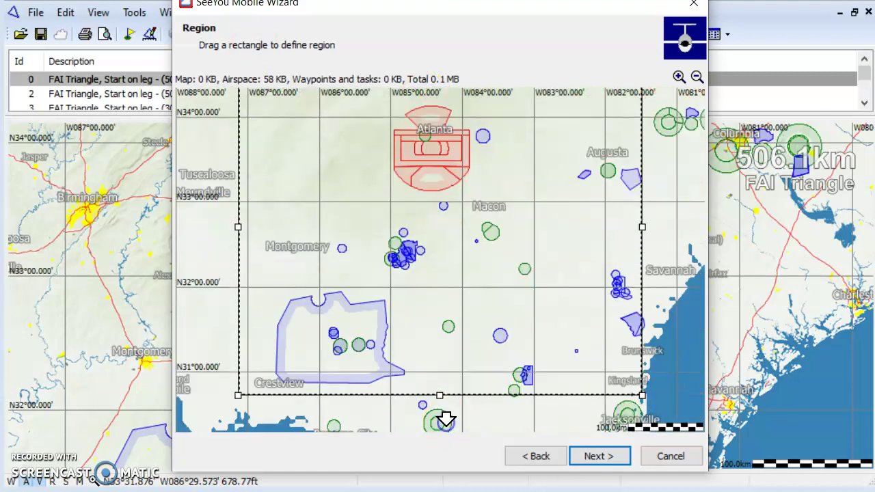
left_click(188, 422)
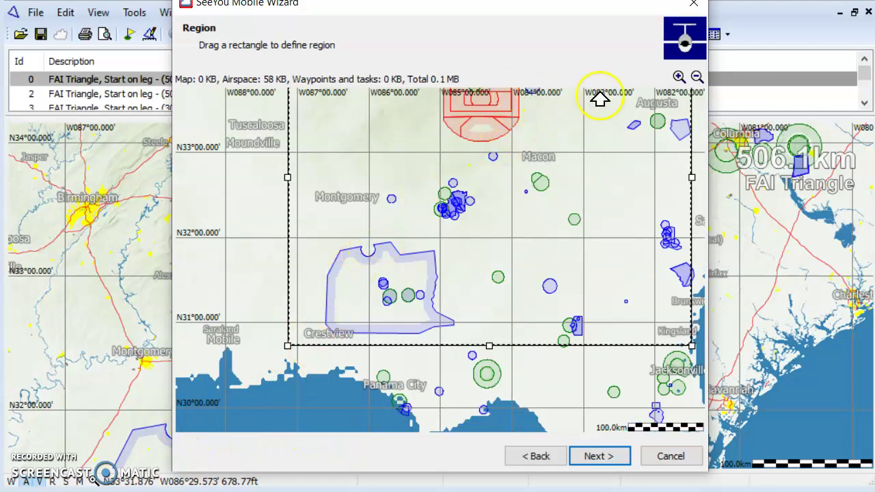
left_click(696, 99)
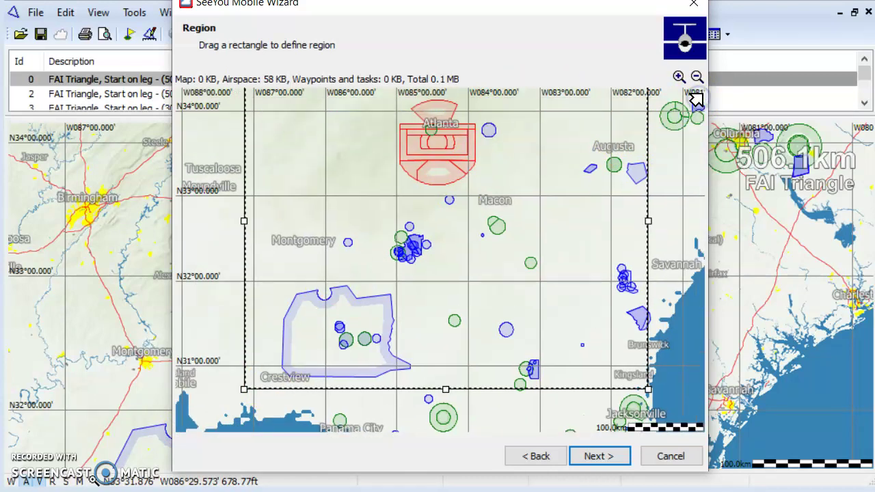
left_click(696, 99)
left_click(696, 99)
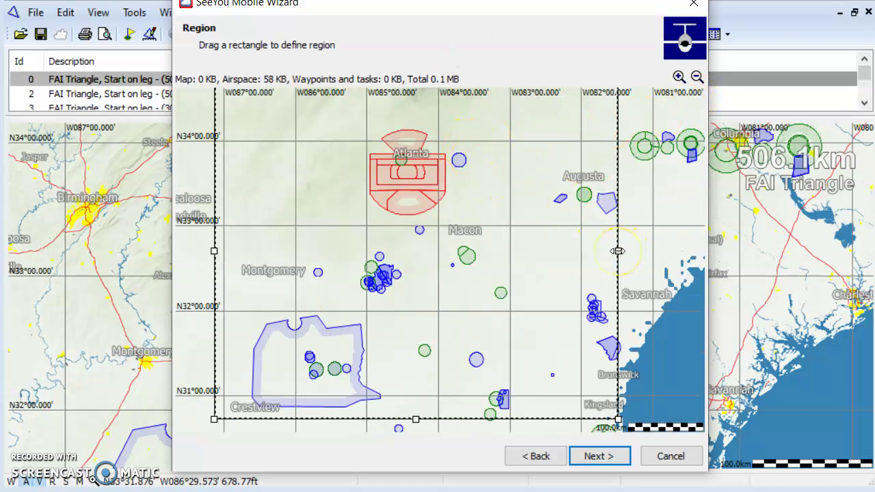
left_click_drag(618, 251, 547, 252)
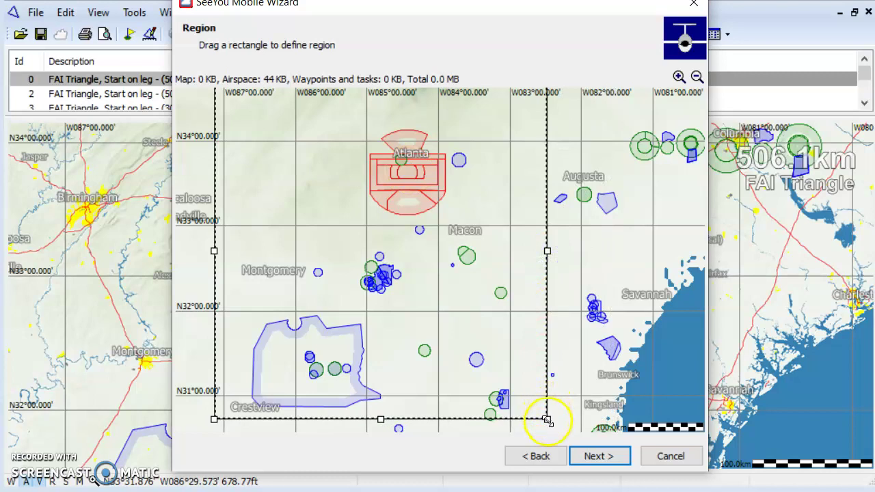
scroll(548, 419, "down", 3)
left_click_drag(546, 407, 516, 238)
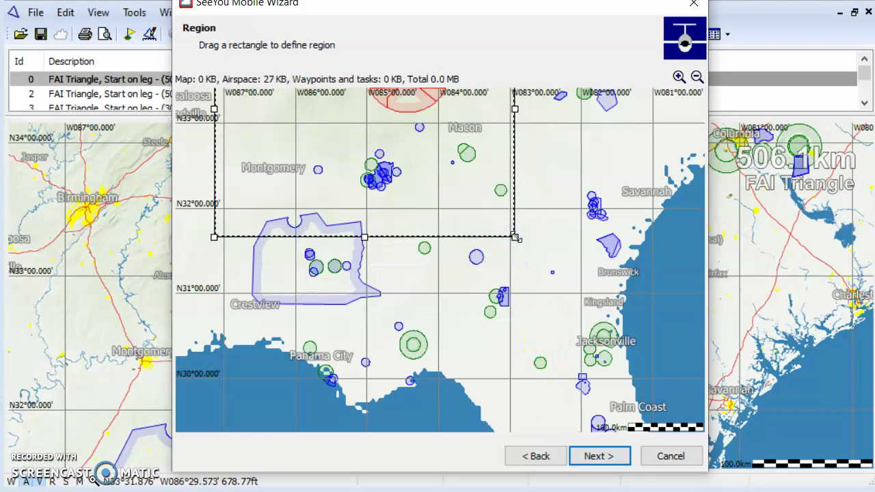
Step: Redraw the export region to span about N30°45' to N34°20' and W086°50' to W081°50', and complete the airspace export
left_click(697, 78)
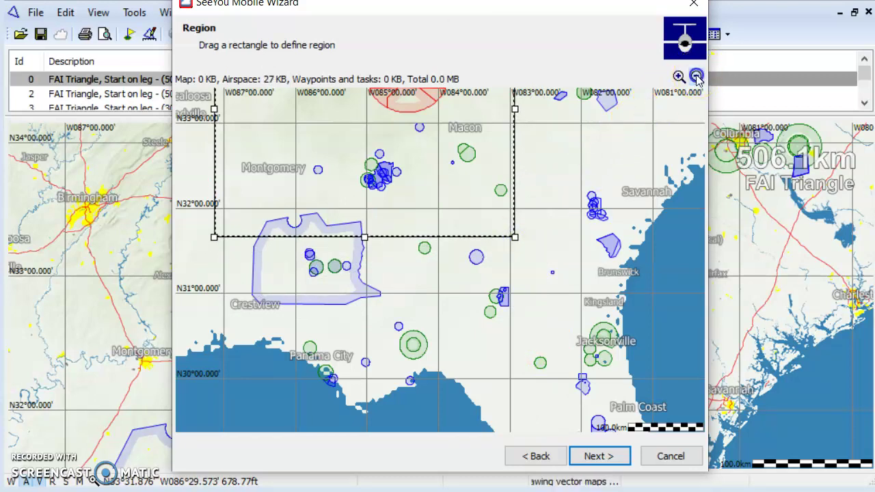
left_click(697, 77)
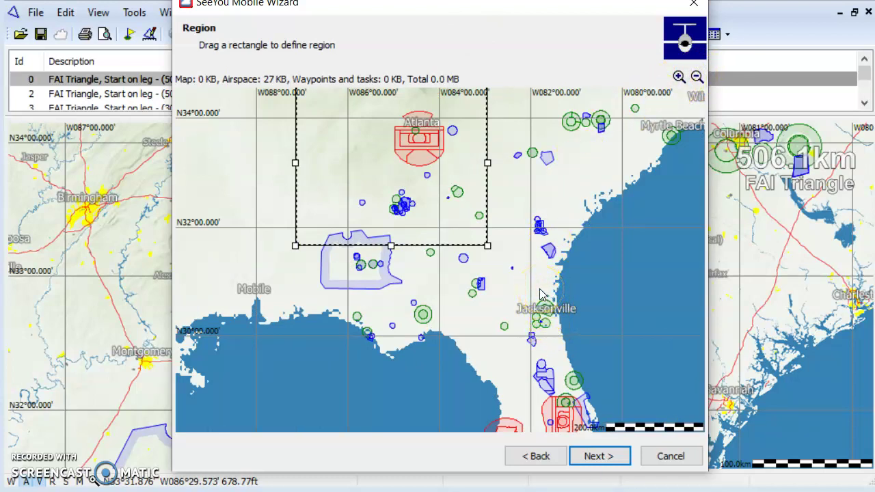
left_click_drag(540, 288, 300, 104)
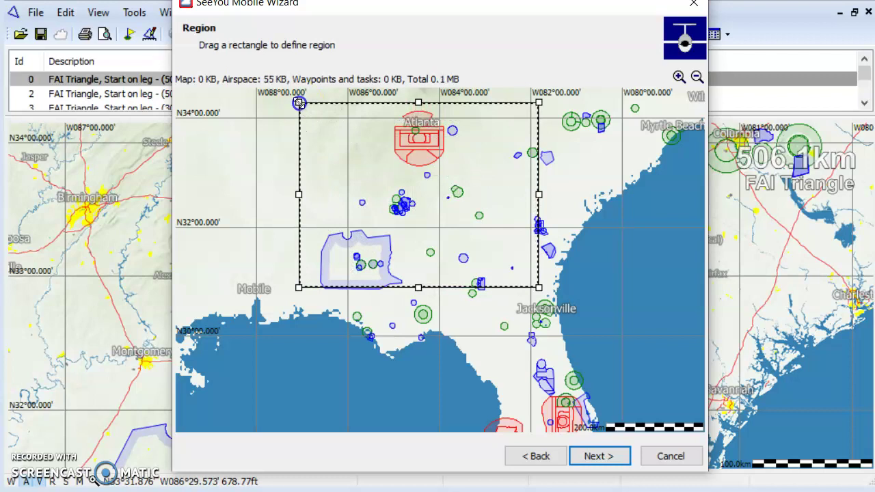
left_click_drag(419, 288, 418, 102)
mouse_move(299, 102)
left_mouse_down()
mouse_move(394, 103)
mouse_move(313, 98)
left_mouse_up()
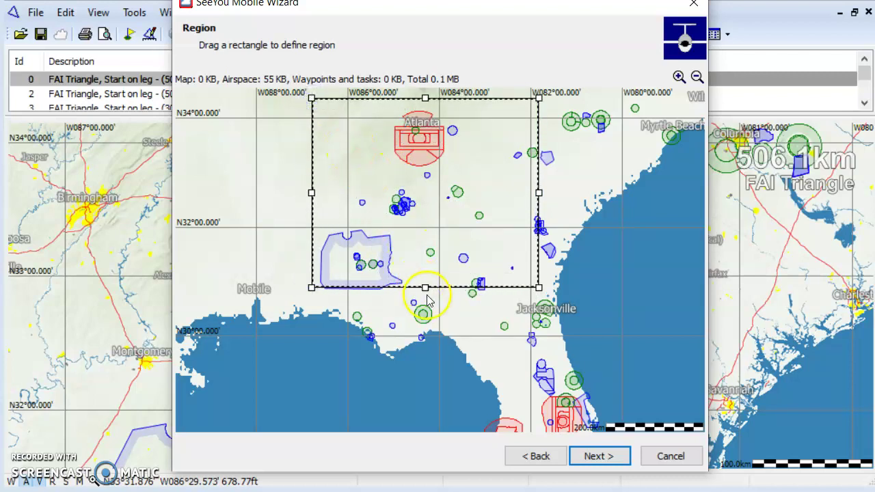
left_click_drag(426, 288, 427, 296)
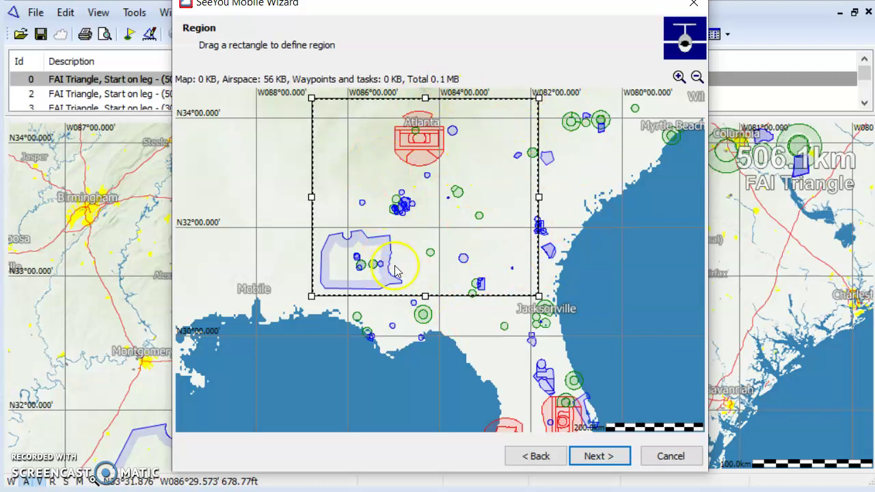
left_click(597, 457)
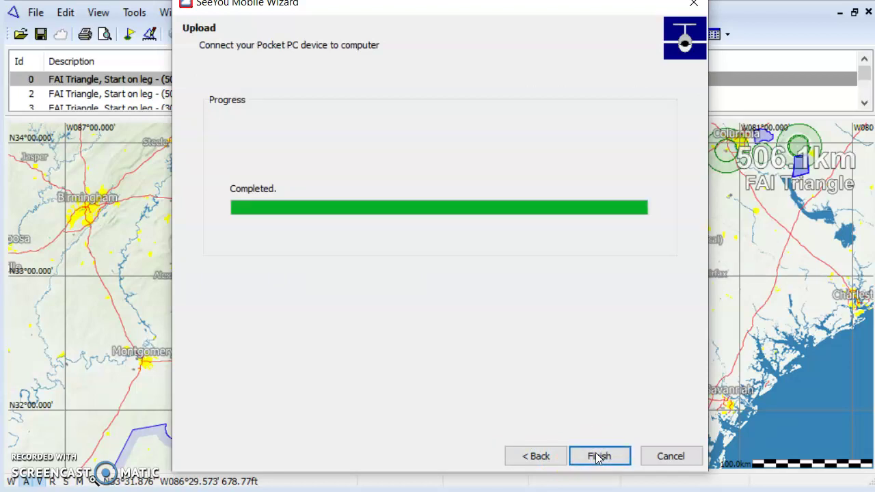
left_click(597, 456)
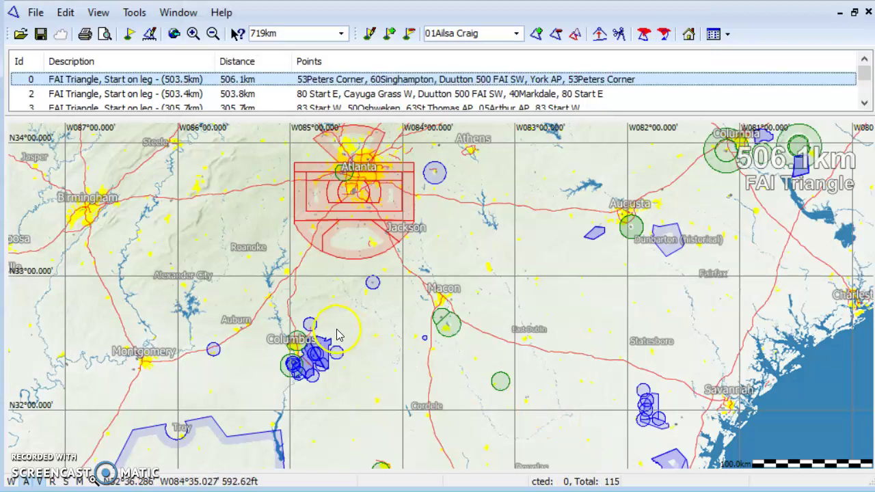
Step: Disable cordel18.sua in the loaded airspace data, keeping the other airspace files enabled, and apply the change
left_click(140, 62)
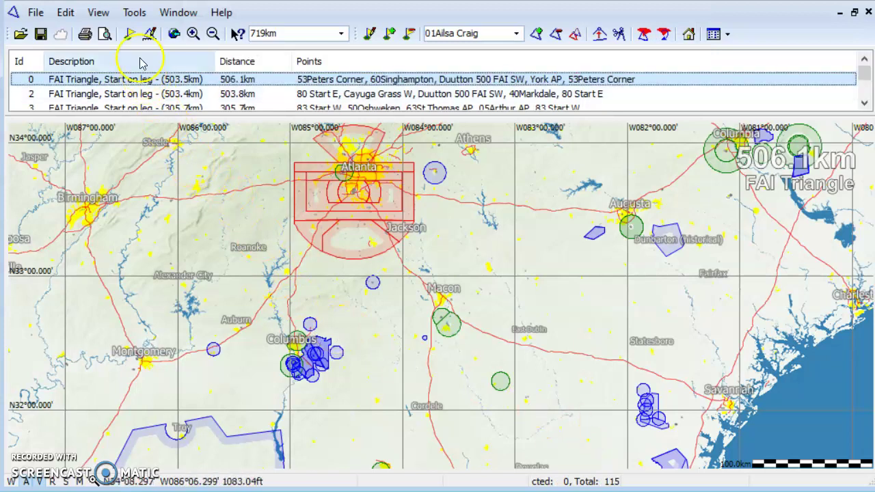
left_click(132, 13)
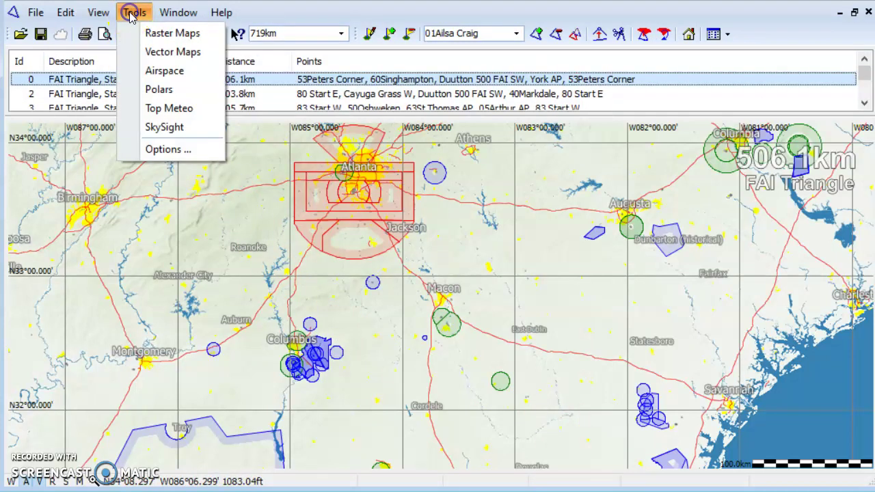
left_click(170, 68)
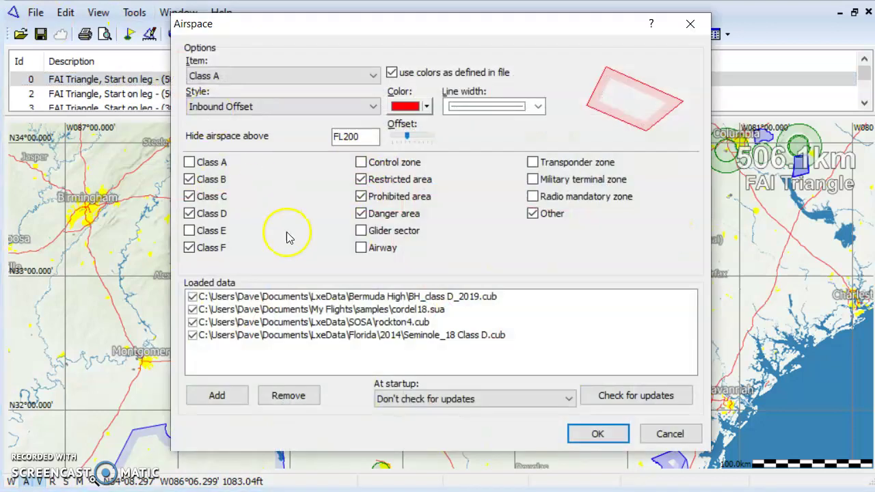
left_click(193, 322)
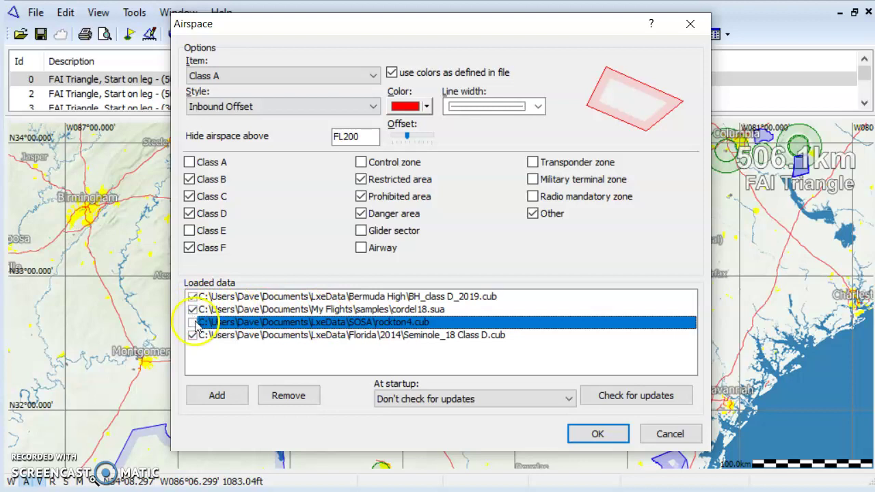
left_click(193, 321)
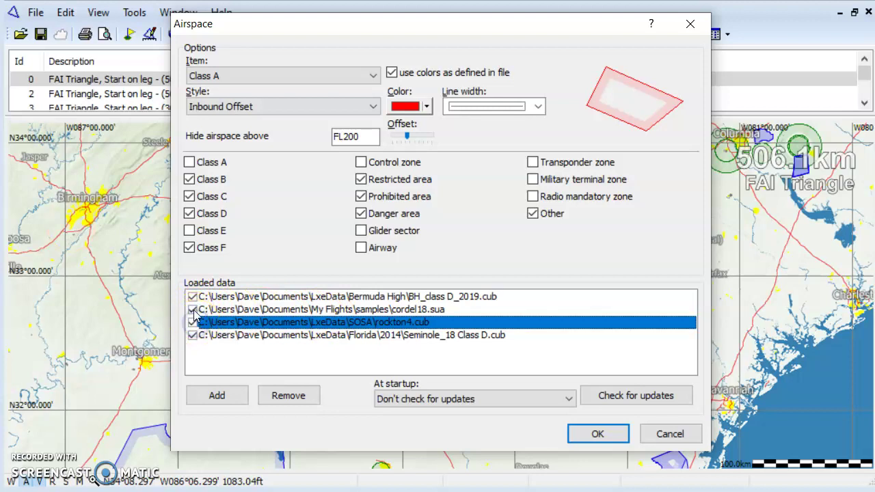
left_click(193, 310)
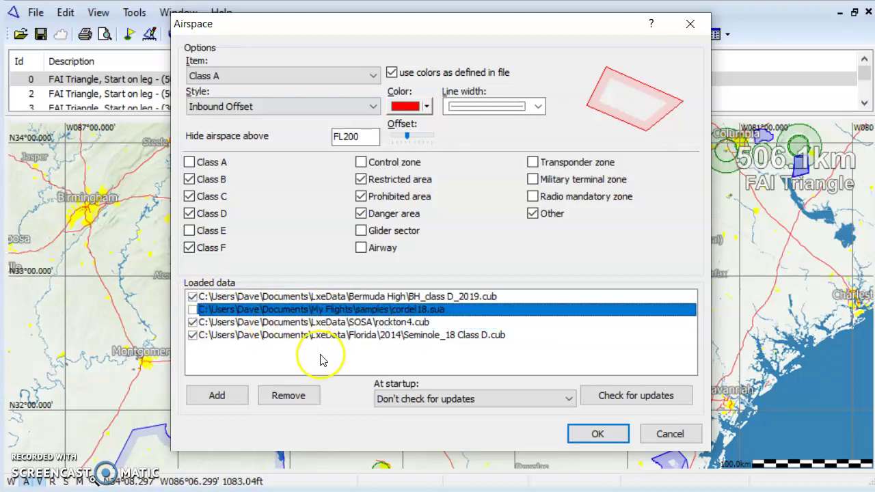
left_click(592, 433)
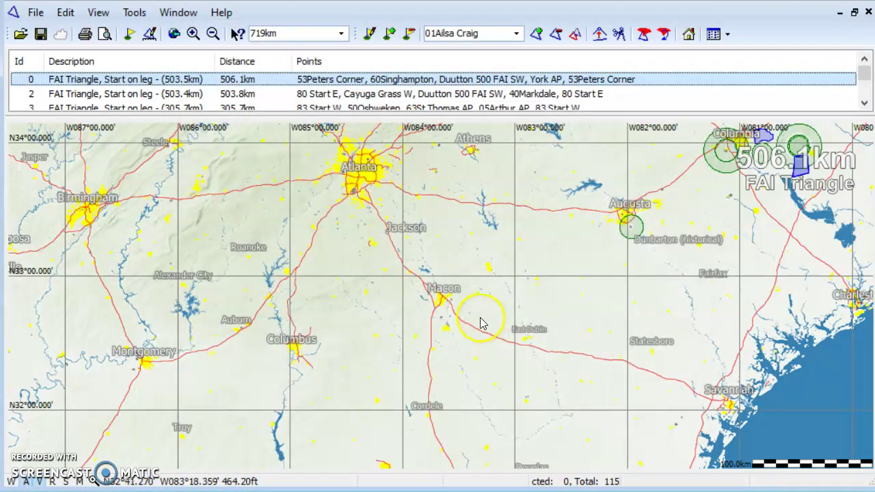
Step: Add the exported airspace file sample_airspace_20.cub from the samples folder to the loaded data and view its southern area on the map
left_click(131, 14)
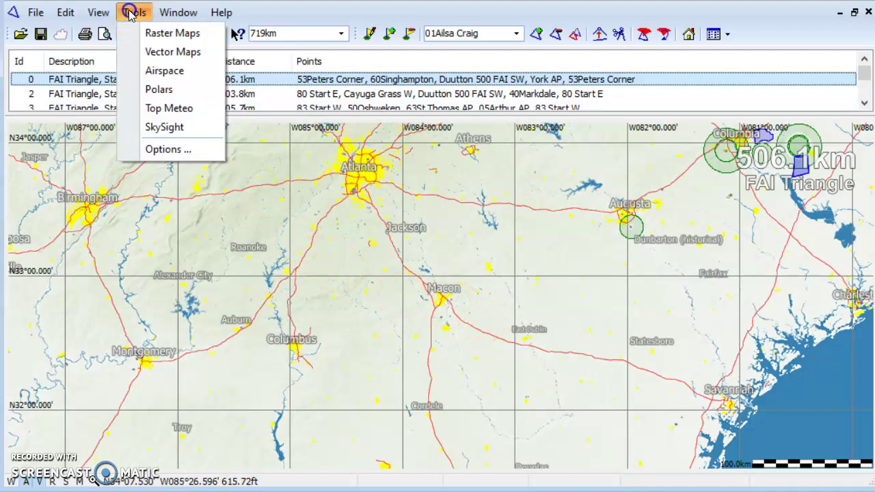
left_click(163, 74)
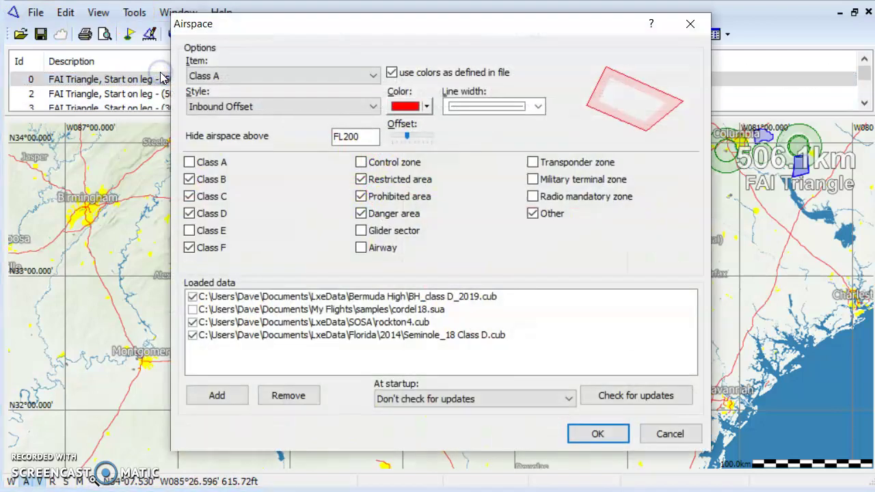
left_click(223, 396)
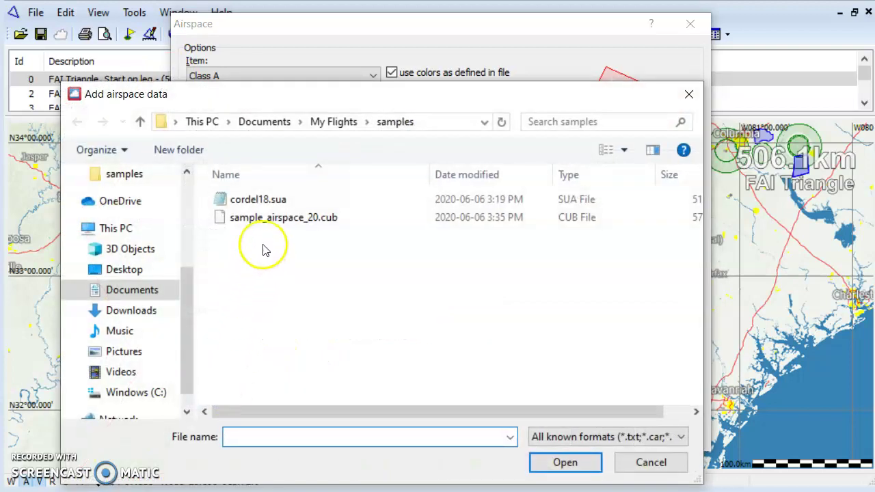
left_click(266, 218)
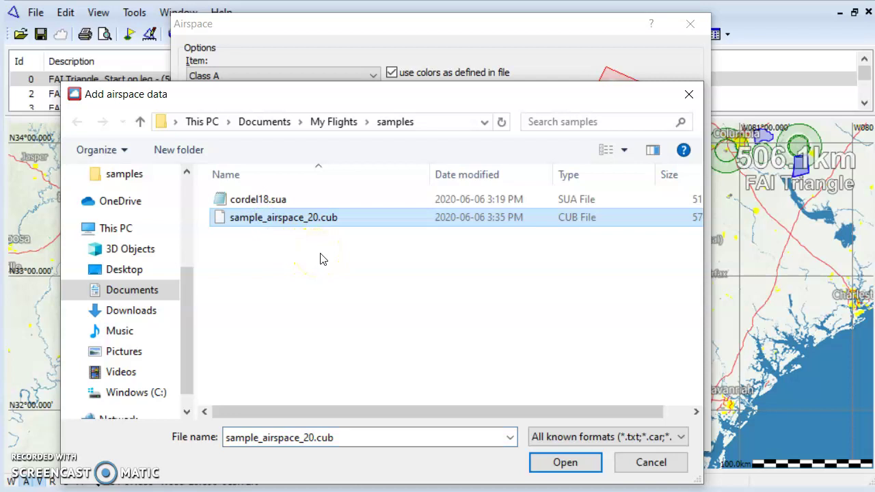
left_click(565, 466)
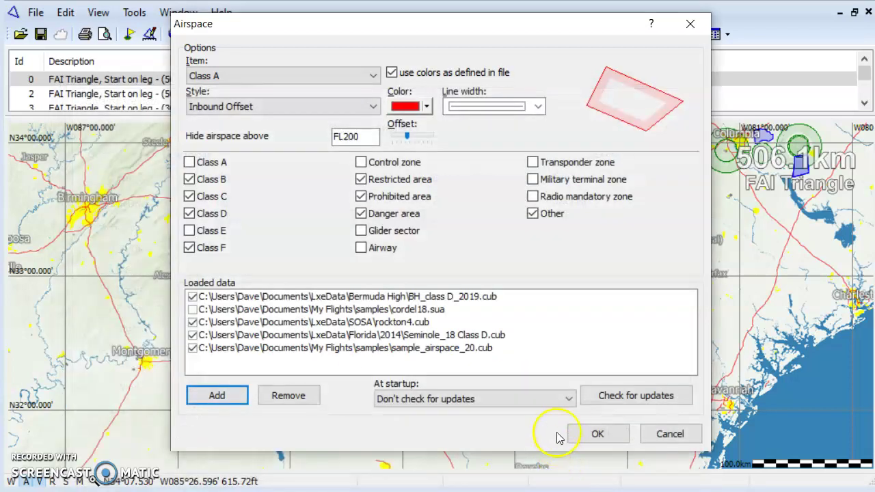
left_click(593, 433)
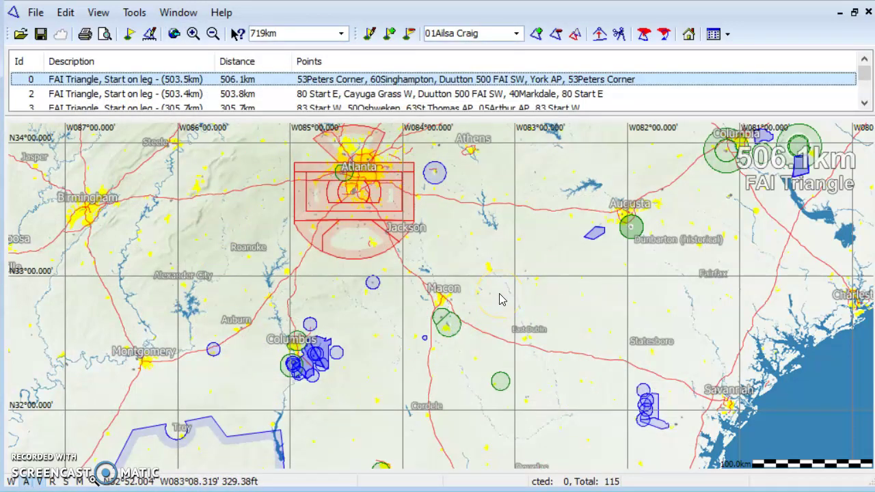
left_click(485, 456)
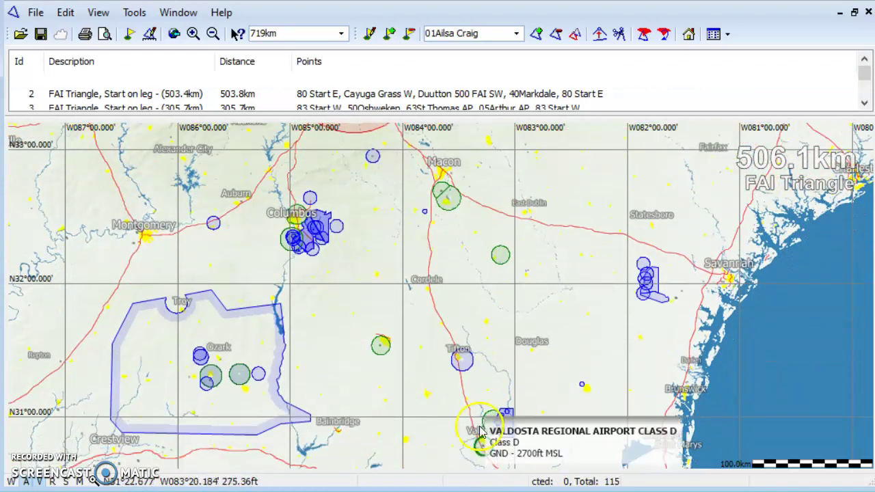